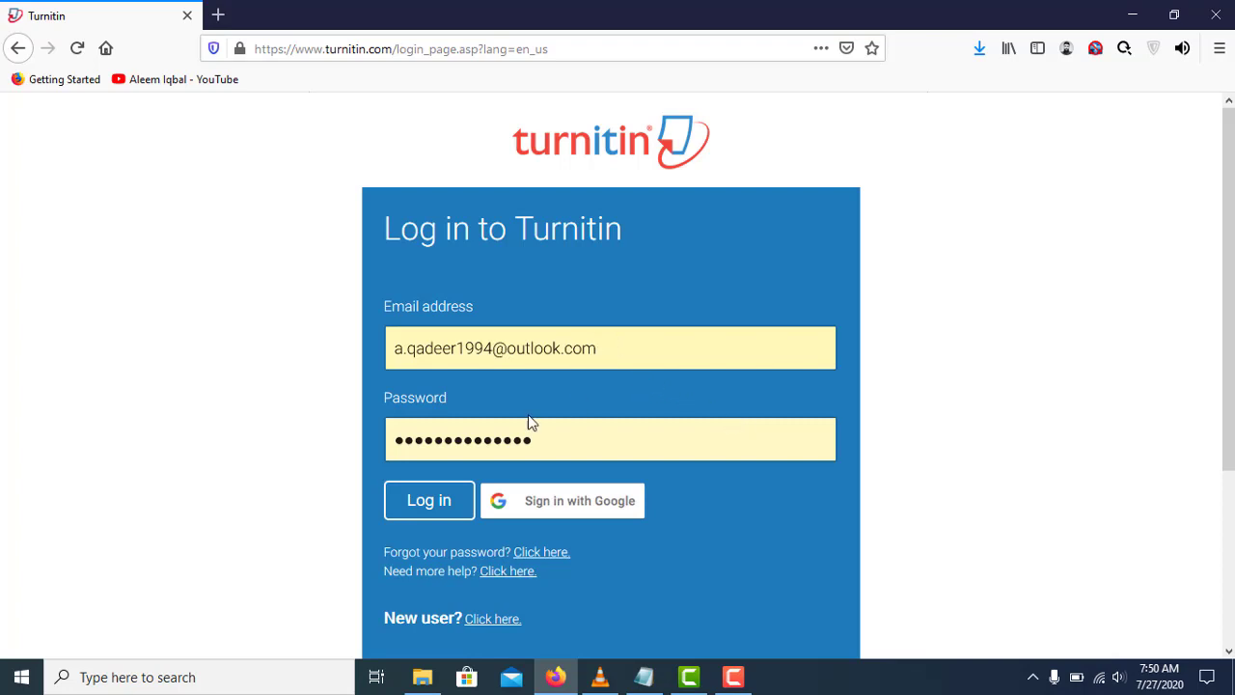
Sign in to Turnitin and start resubmitting to the Test assignment, currently at 20% similarity.
left_click(430, 509)
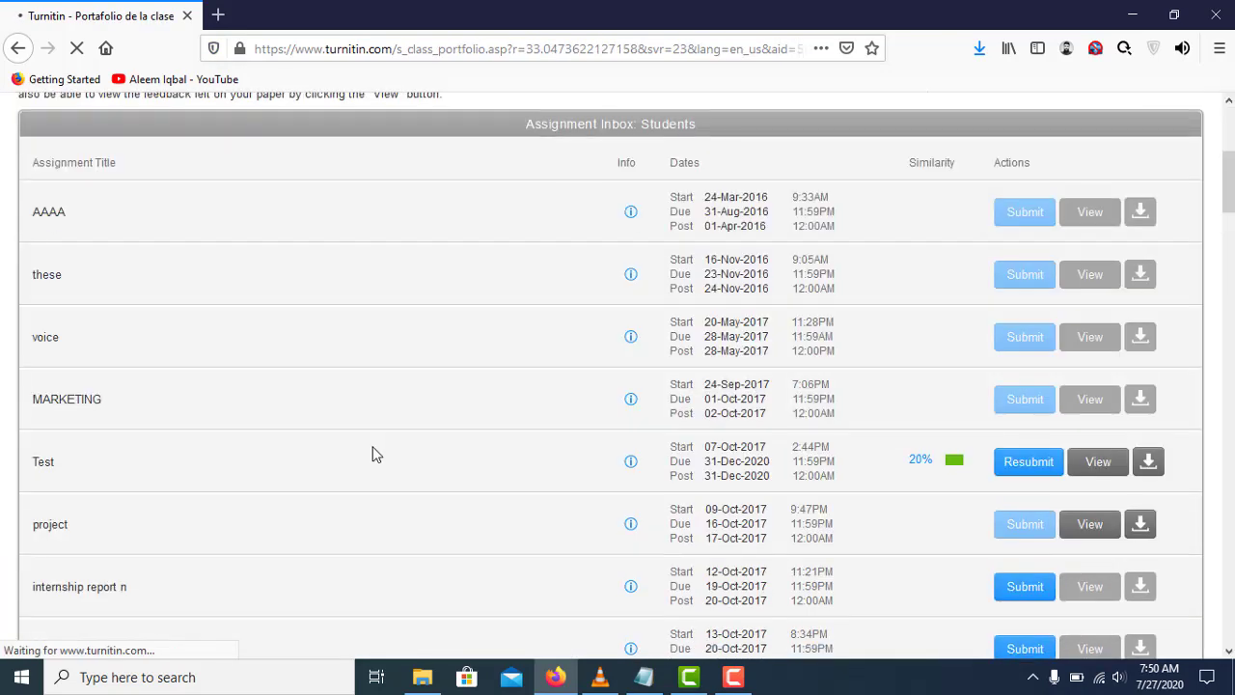
left_click(1028, 468)
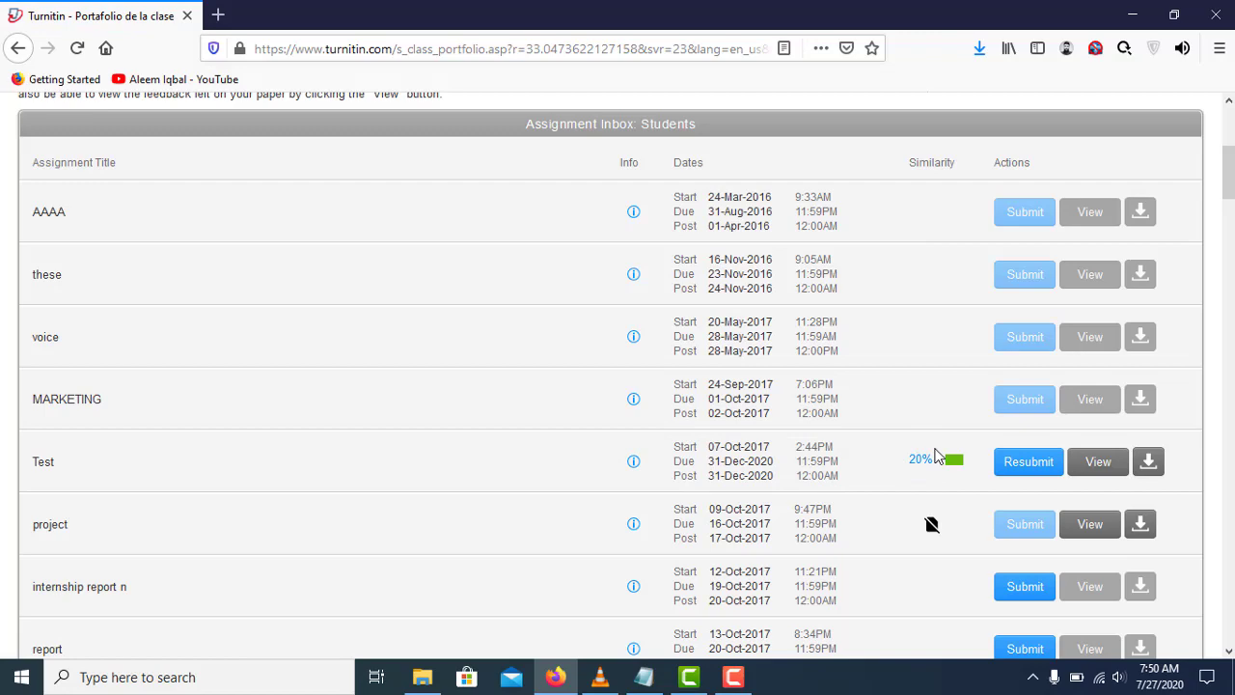
Confirm replacing the Test submission and title the new one 'My submission 2'.
left_click(1026, 463)
left_click(836, 344)
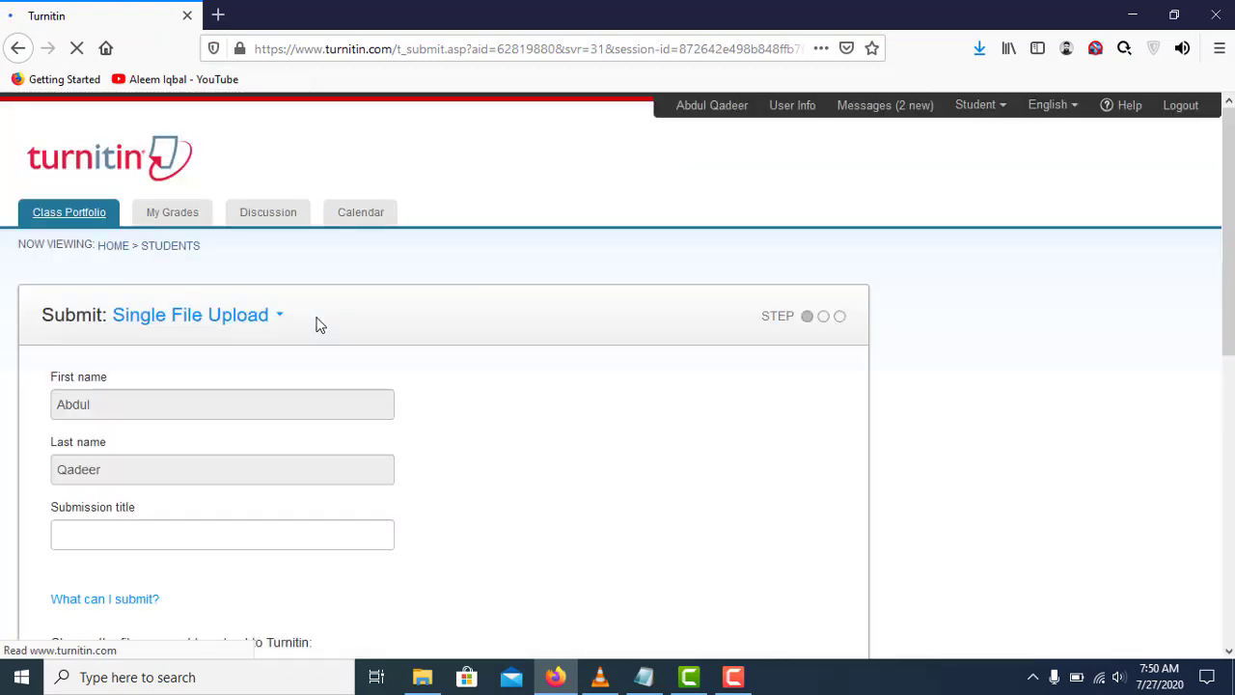
left_click(67, 526)
scroll(225, 527, "down", 2)
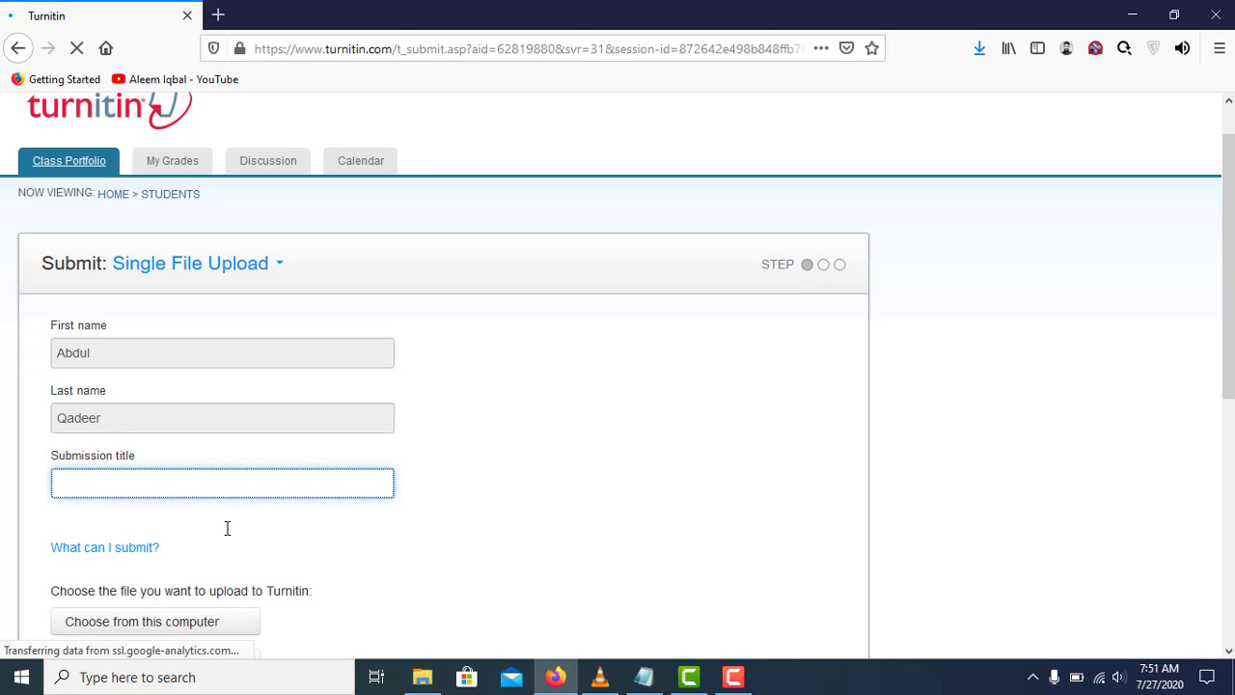
type("My submission 2")
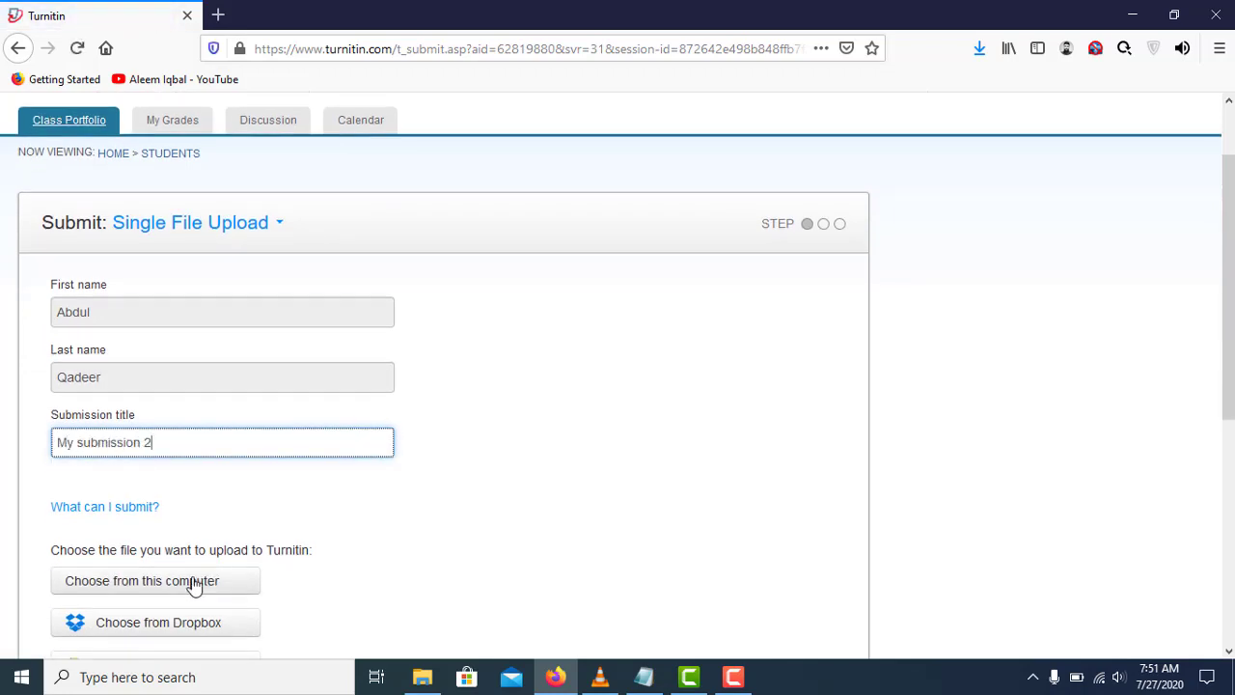
Attach Trust Law Exam.docx from this computer to the submission.
left_click(229, 583)
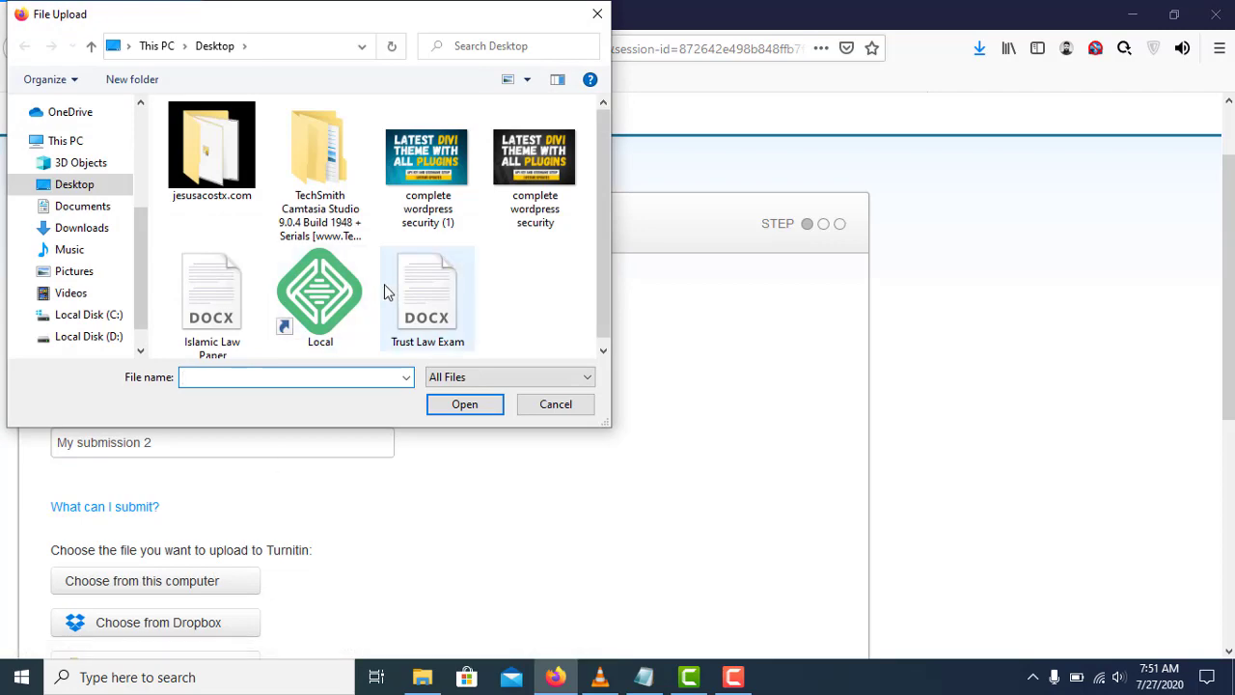
left_click(463, 333)
left_click(467, 404)
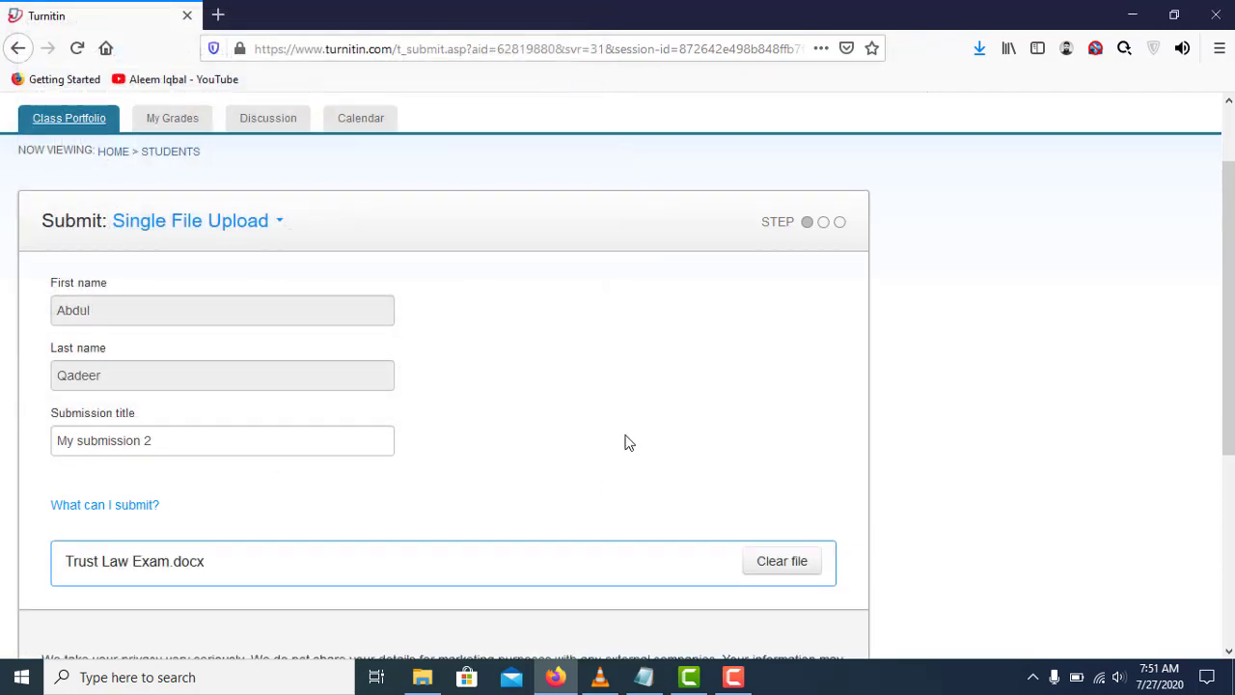
scroll(289, 454, "down", 3)
Upload and confirm Trust Law Exam.docx (5 pages, 2473 words), then return to the assignment list.
left_click(55, 450)
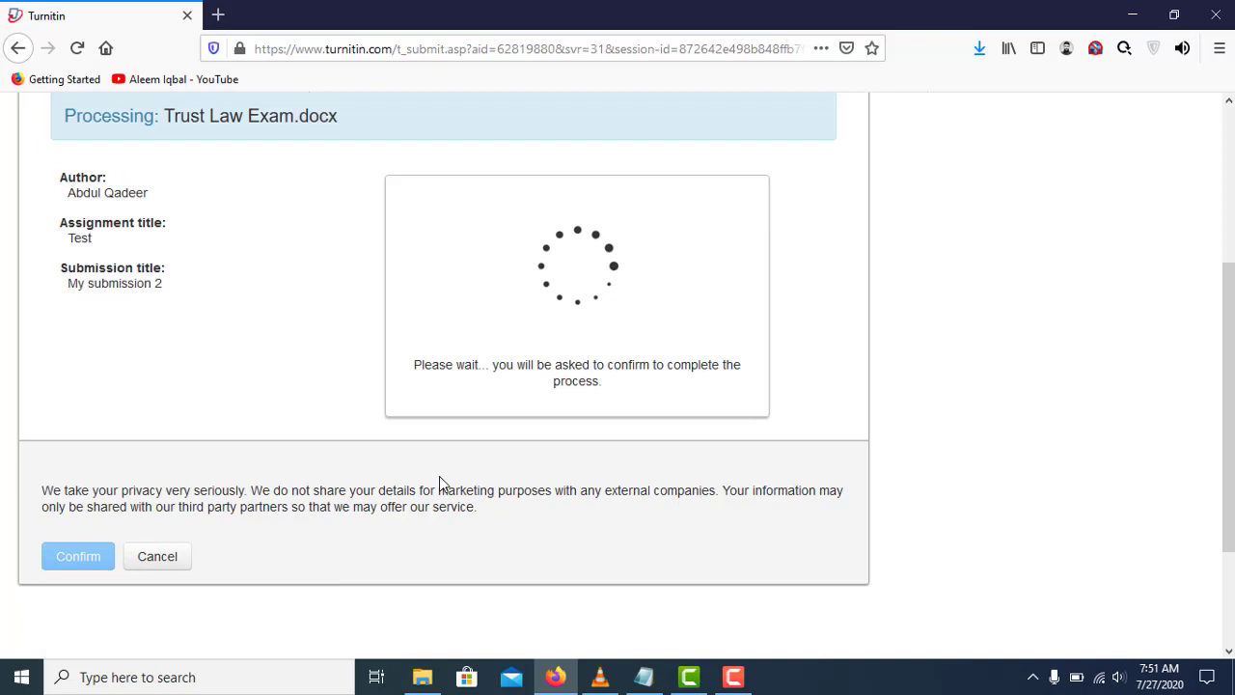
scroll(439, 483, "down", 3)
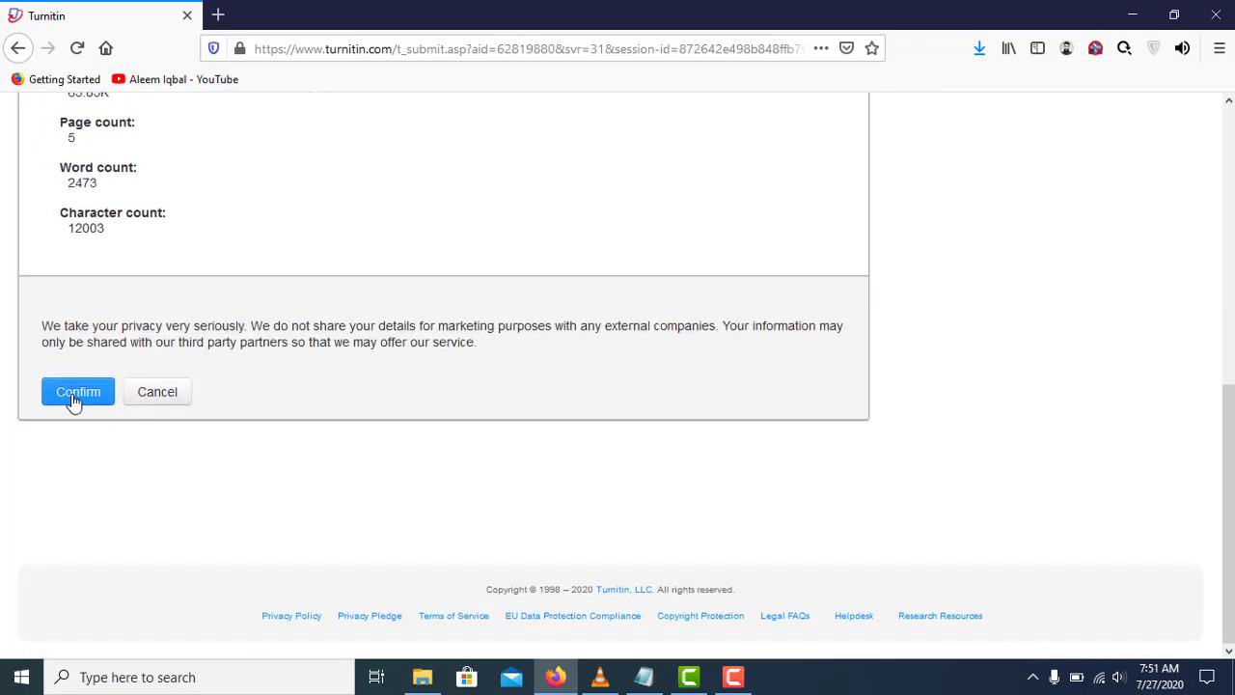
left_click(76, 402)
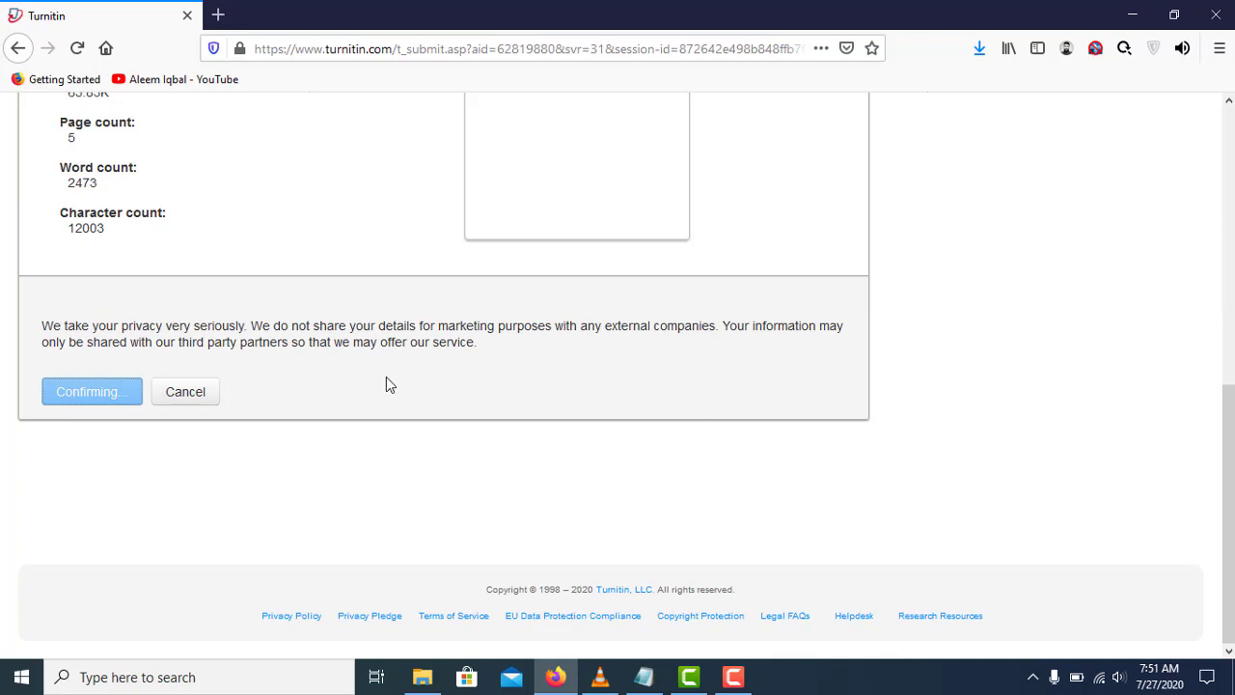
scroll(420, 446, "up", 1)
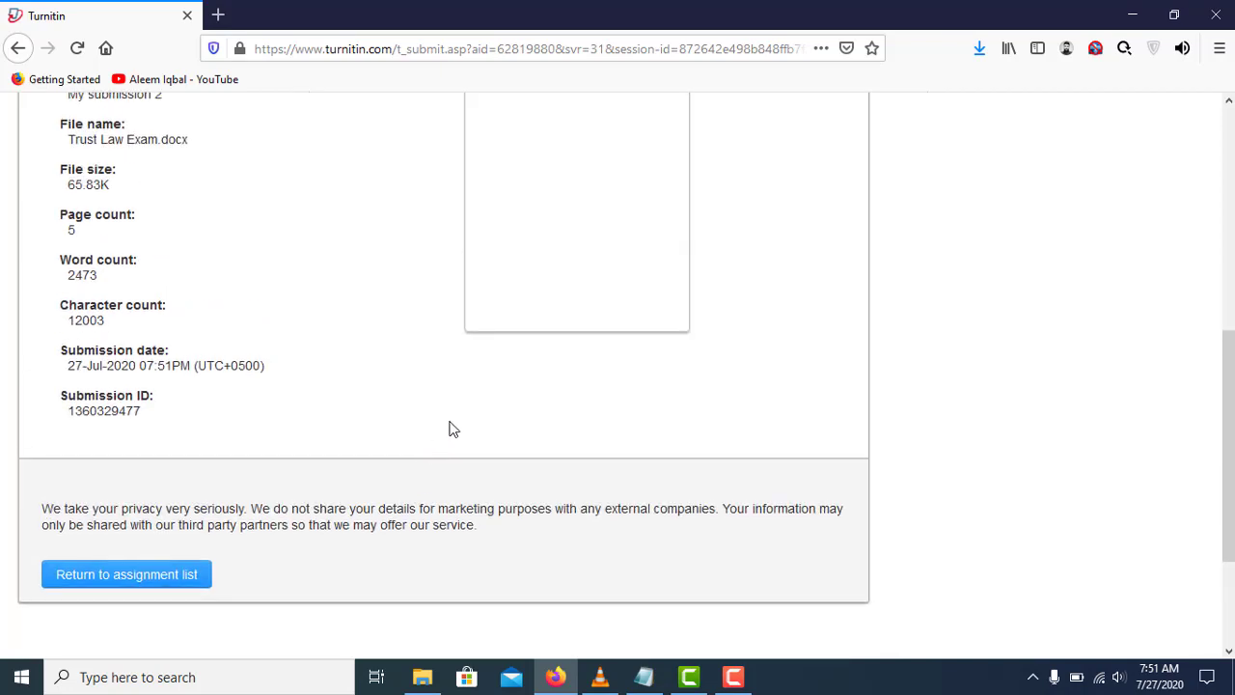
left_click(157, 578)
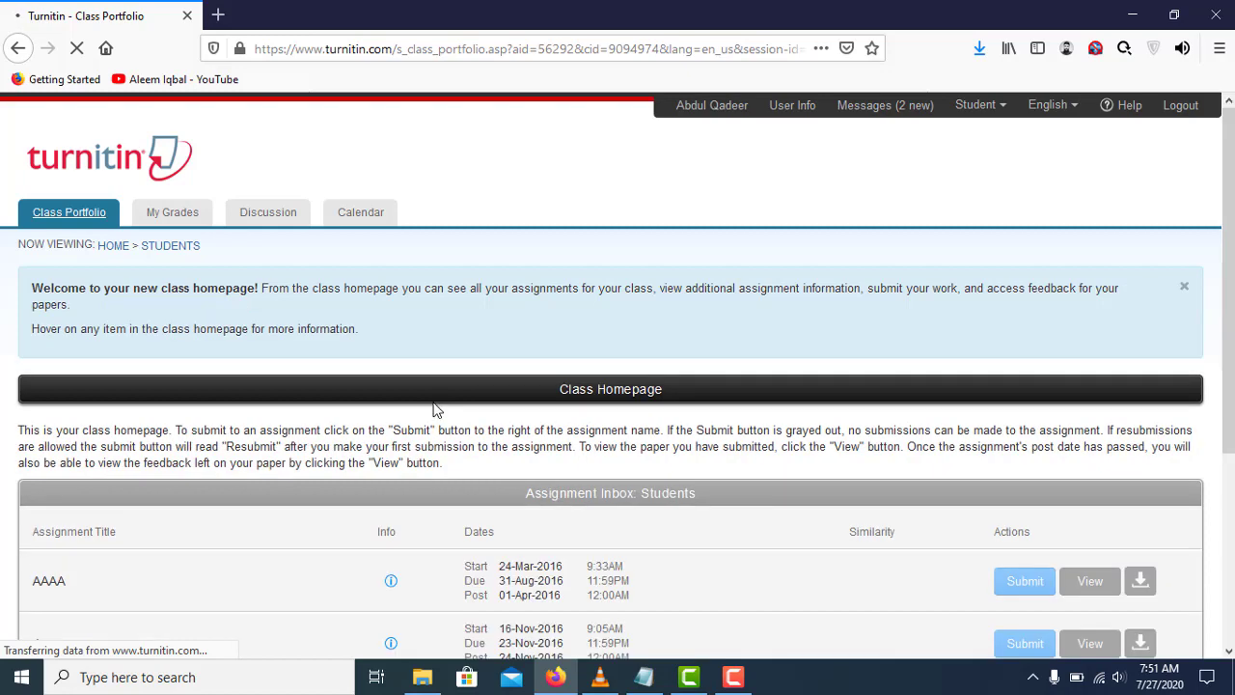
Check the Test row's similarity status, which still reads Processing.
scroll(433, 403, "down", 4)
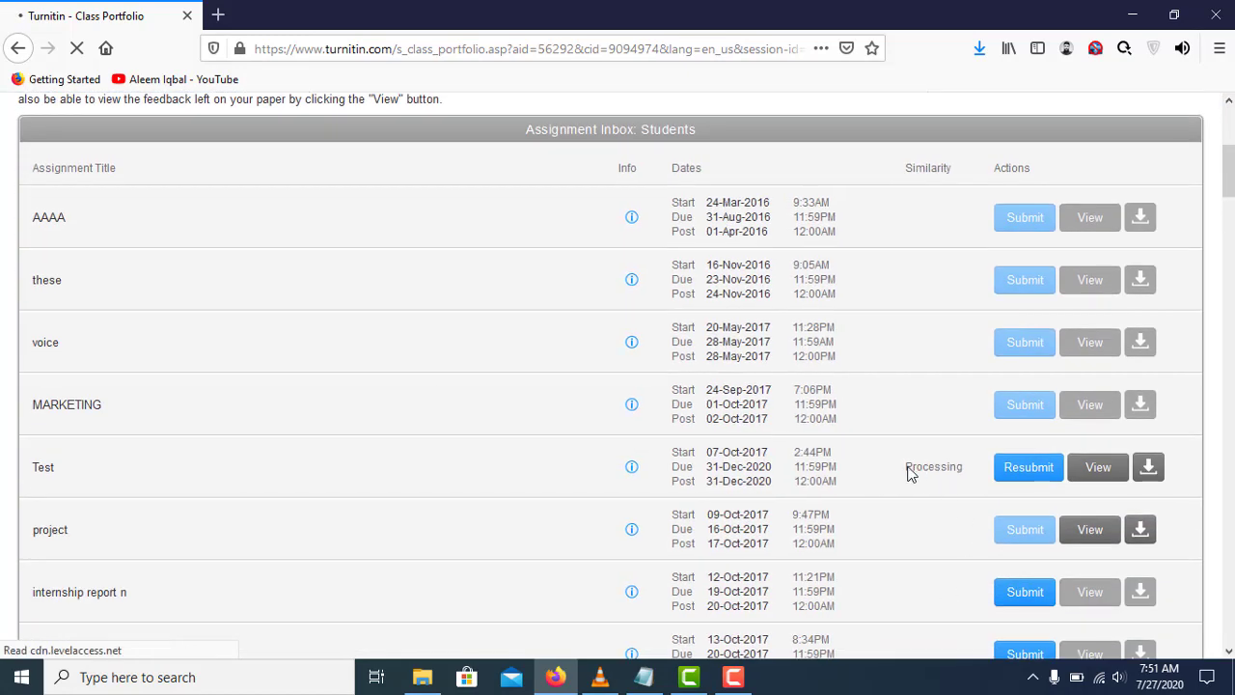
double_click(958, 468)
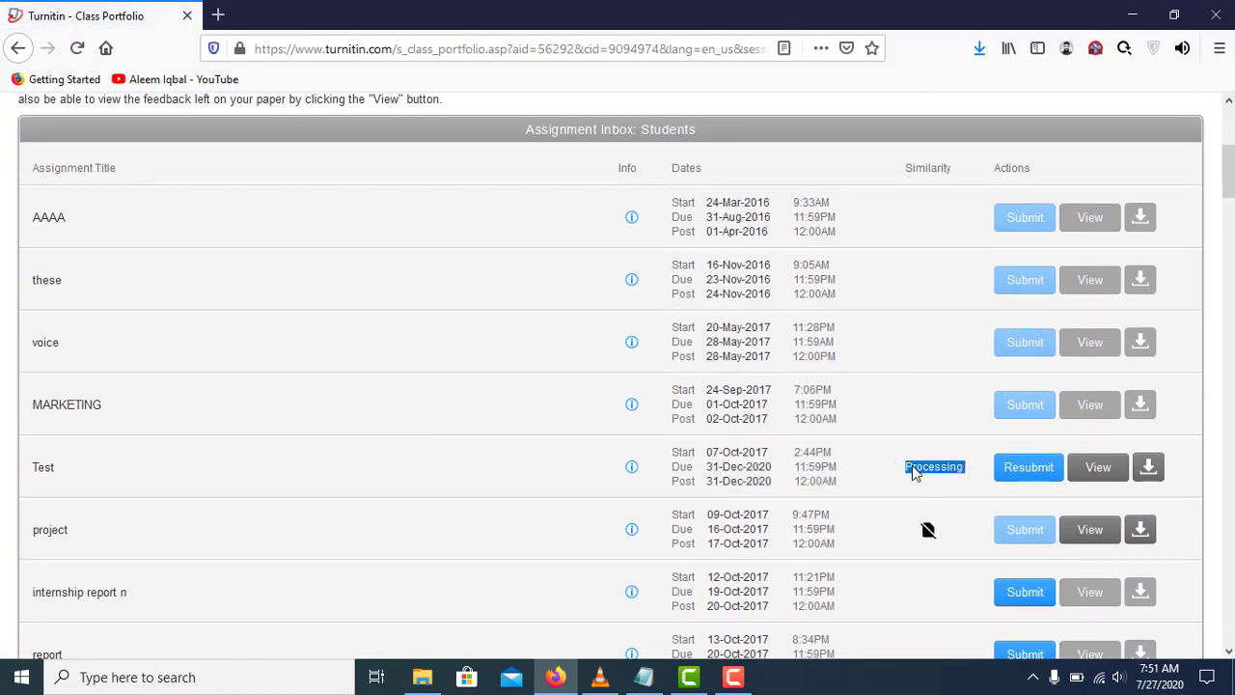
mouse_move(912, 468)
left_click(965, 461)
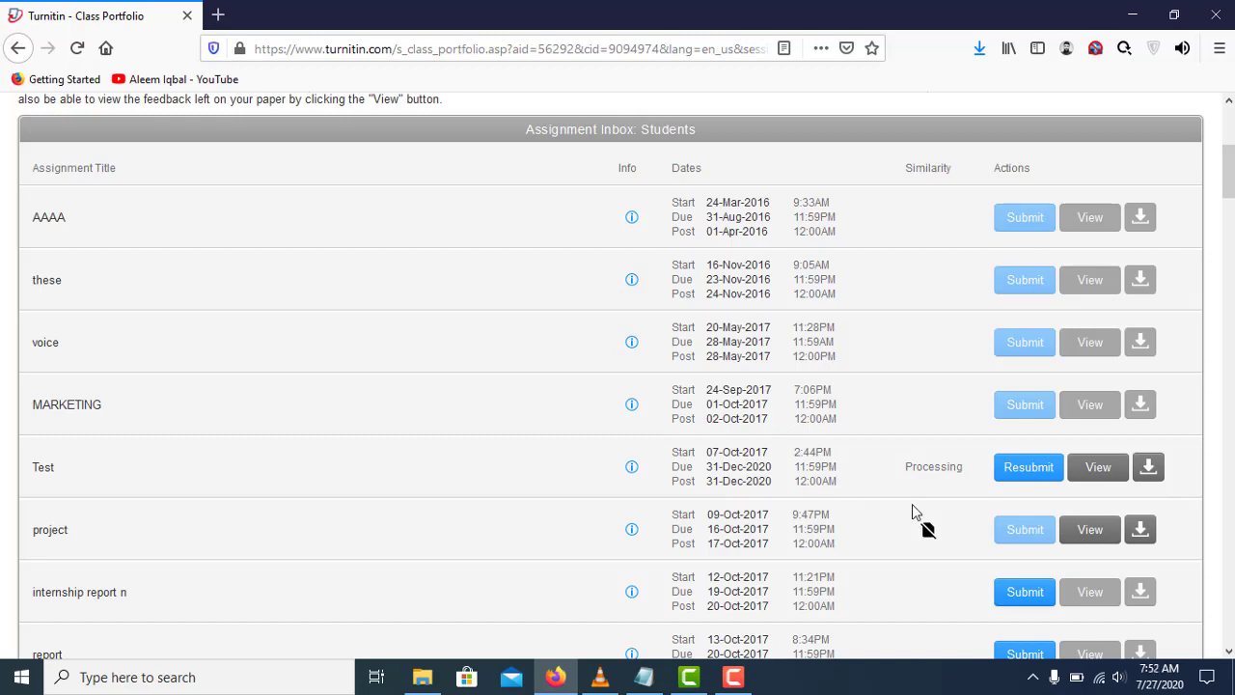
Scroll through the assignment list while the Test similarity report is processing.
scroll(869, 494, "up", 4)
scroll(840, 485, "down", 4)
scroll(839, 485, "down", 2)
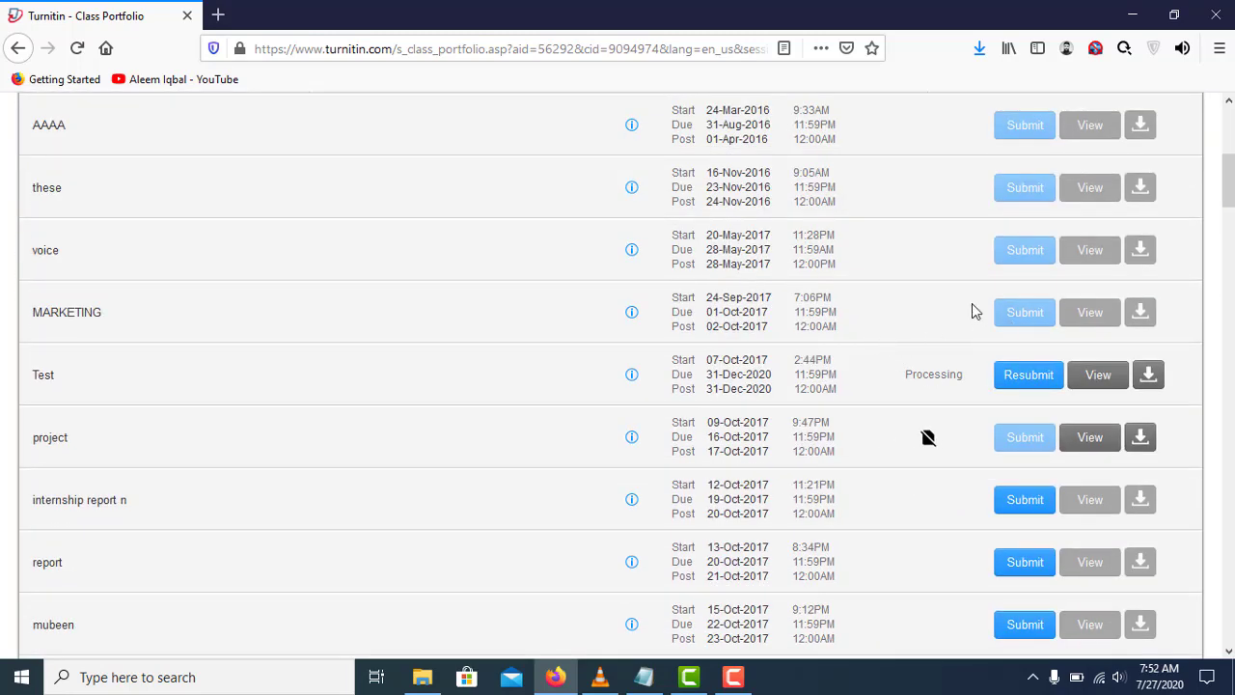
left_click_drag(1228, 183, 1228, 154)
scroll(618, 386, "up", 2)
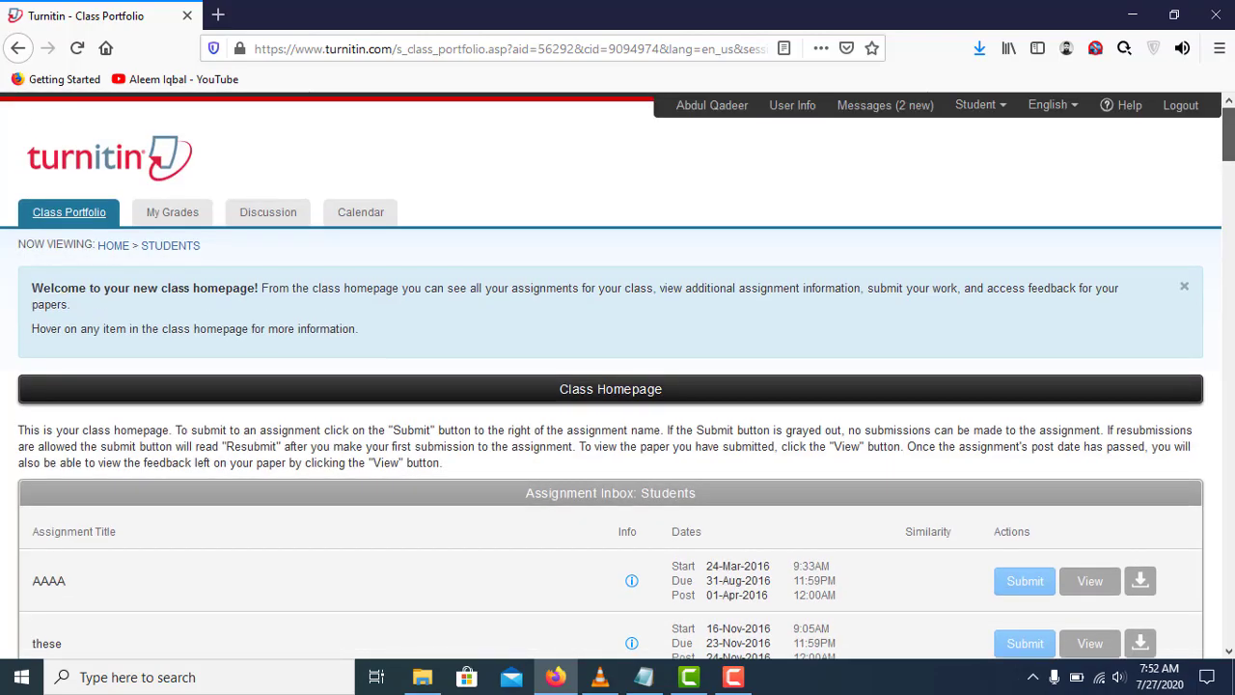
scroll(617, 386, "down", 12)
scroll(926, 367, "up", 10)
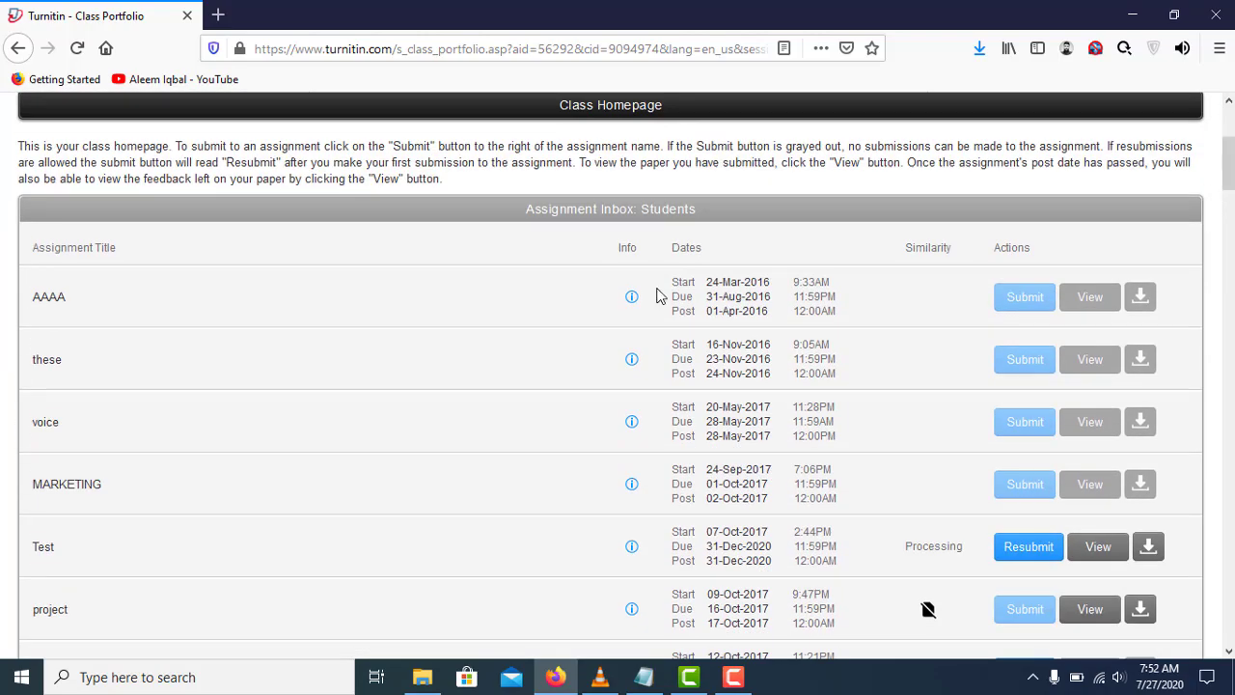
scroll(790, 552, "up", 1)
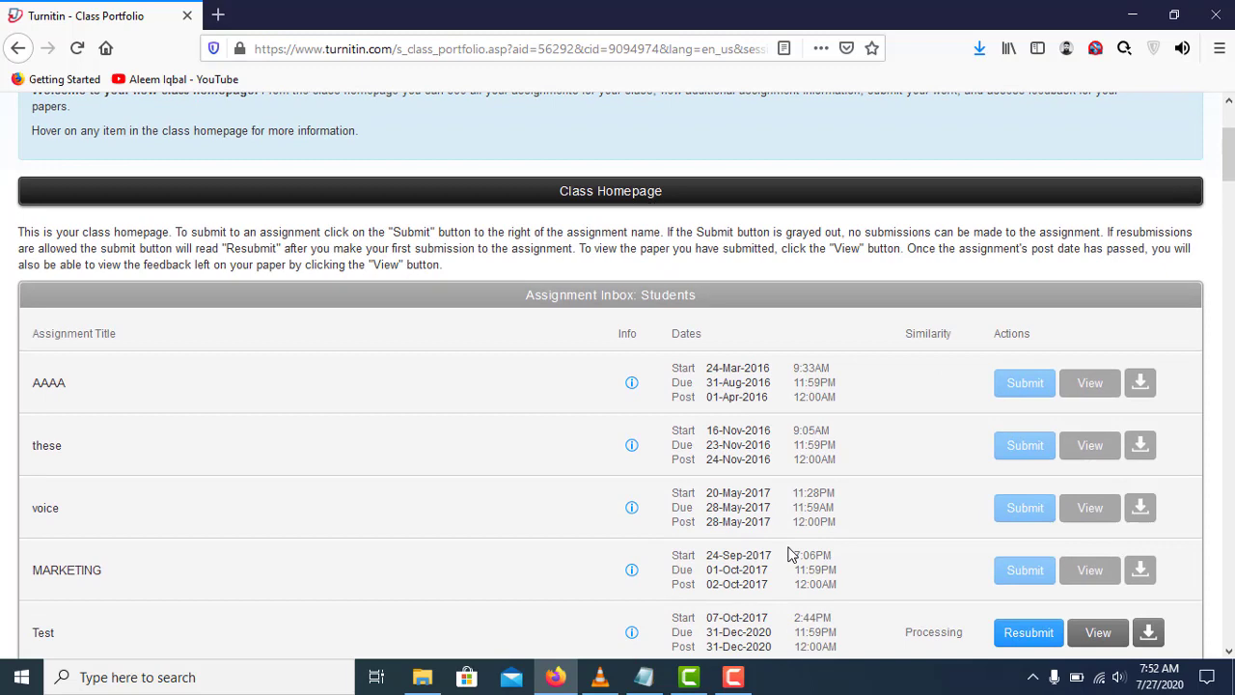
scroll(820, 548, "down", 3)
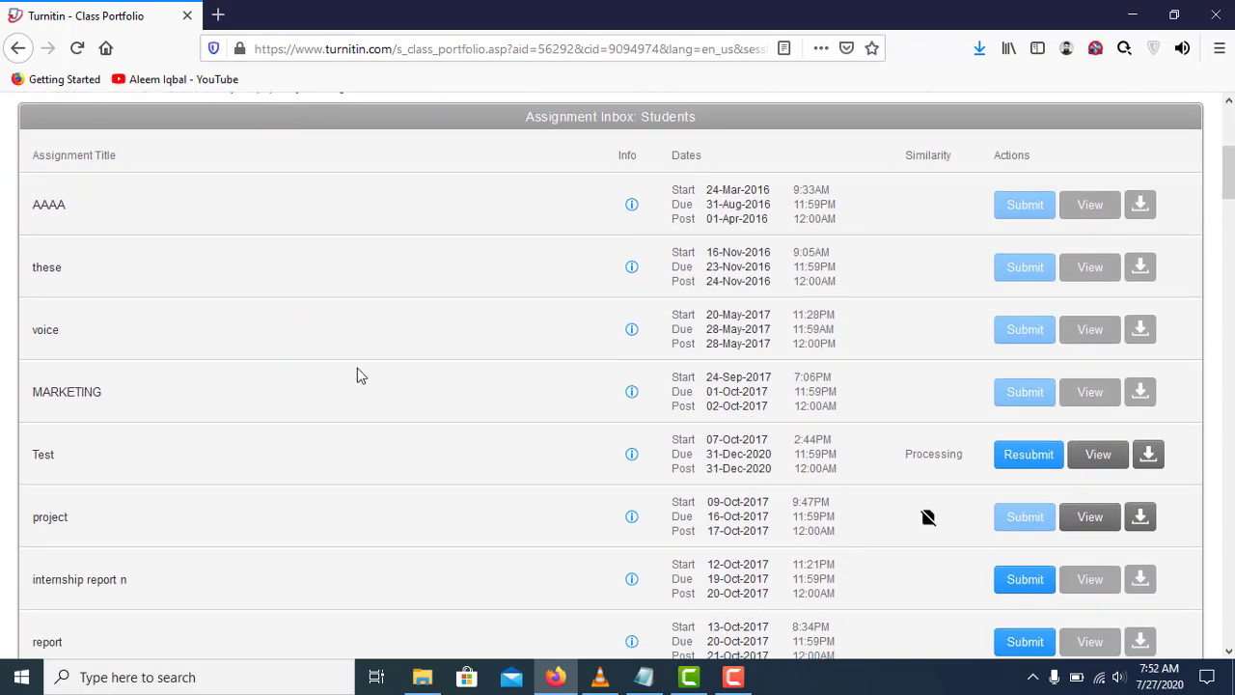
Reload the inbox and open the 27% similarity report for My submission 2.
left_click(83, 55)
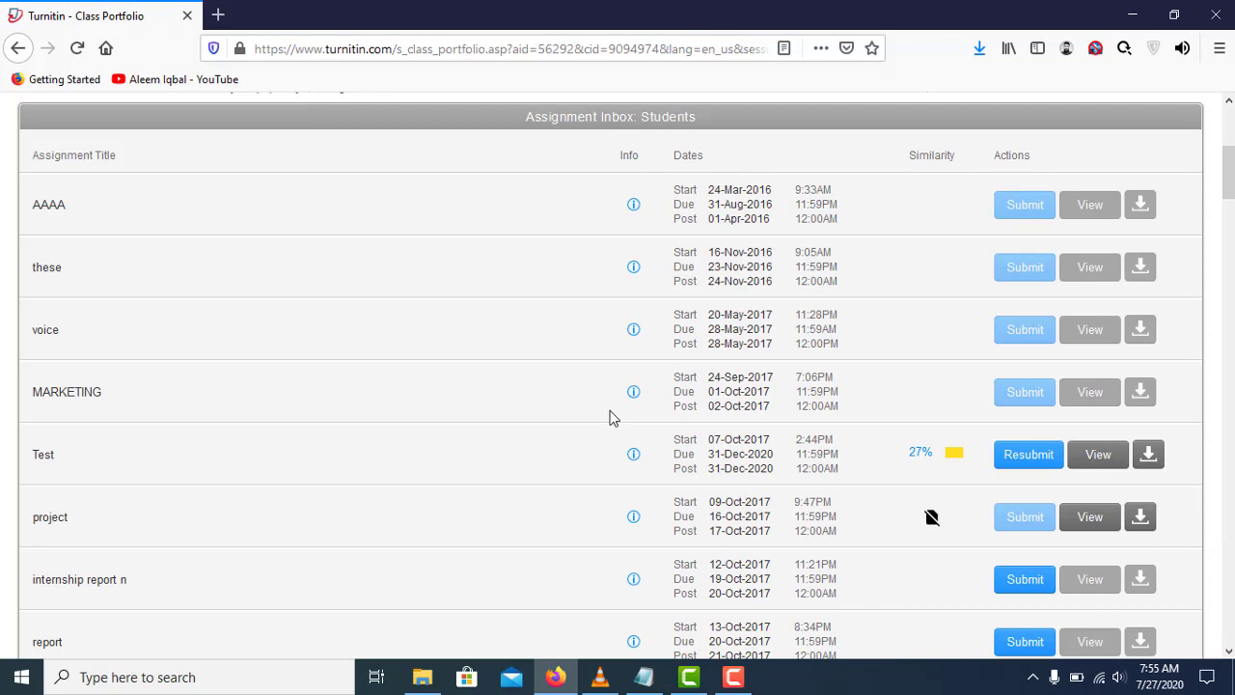
left_click(921, 453)
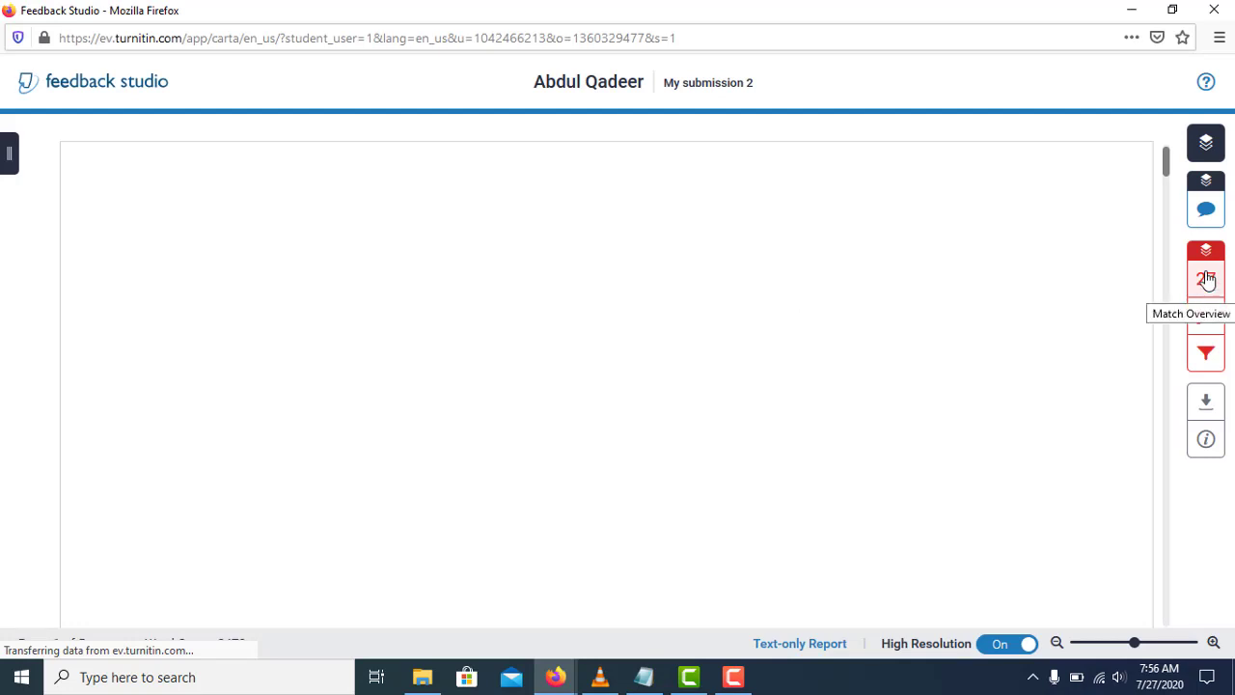
Review the 27 matching sources in the Match Overview, then start a new browser tab.
left_click(1207, 289)
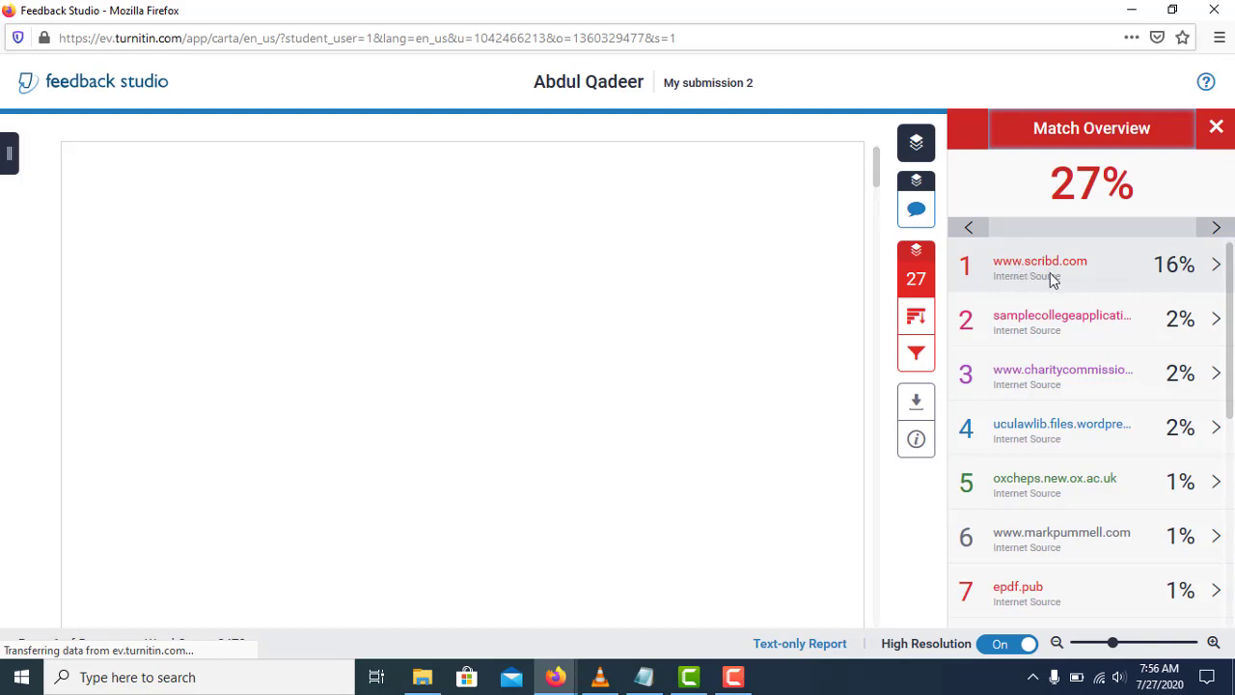
scroll(1047, 328, "down", 3)
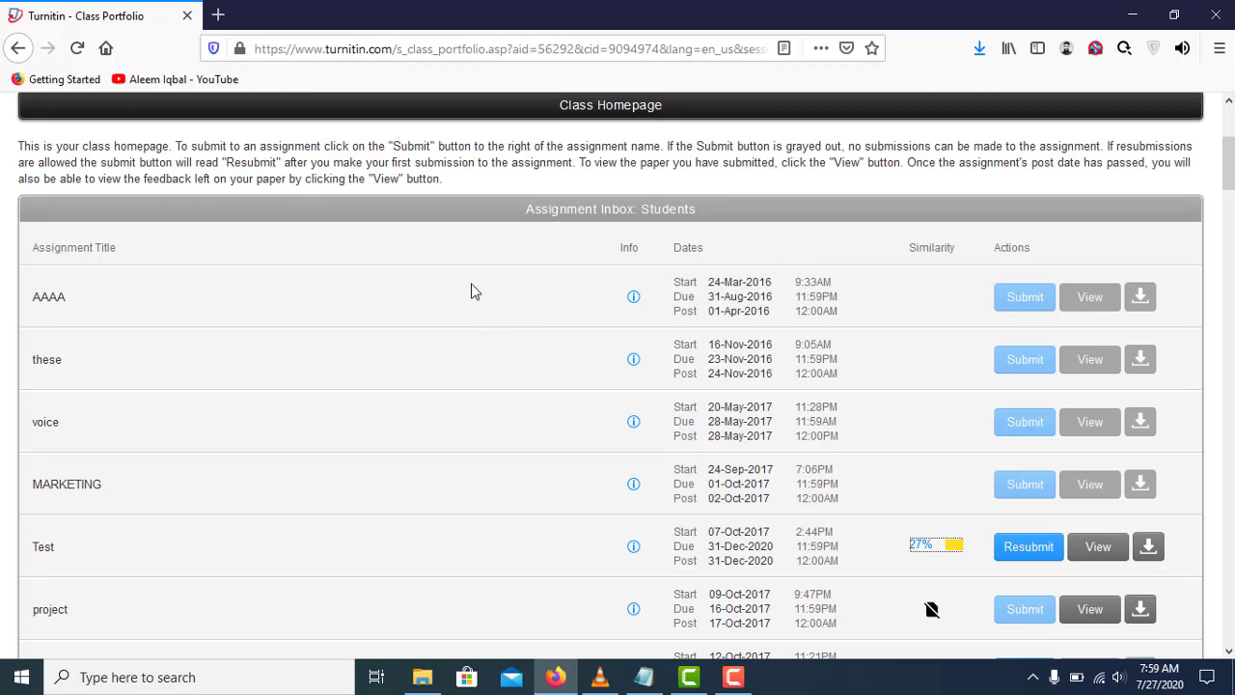
left_click(218, 14)
Load the Fiverr Turnitin plagiarism-check gig and highlight its Plagiarism Check package name.
left_click(249, 49)
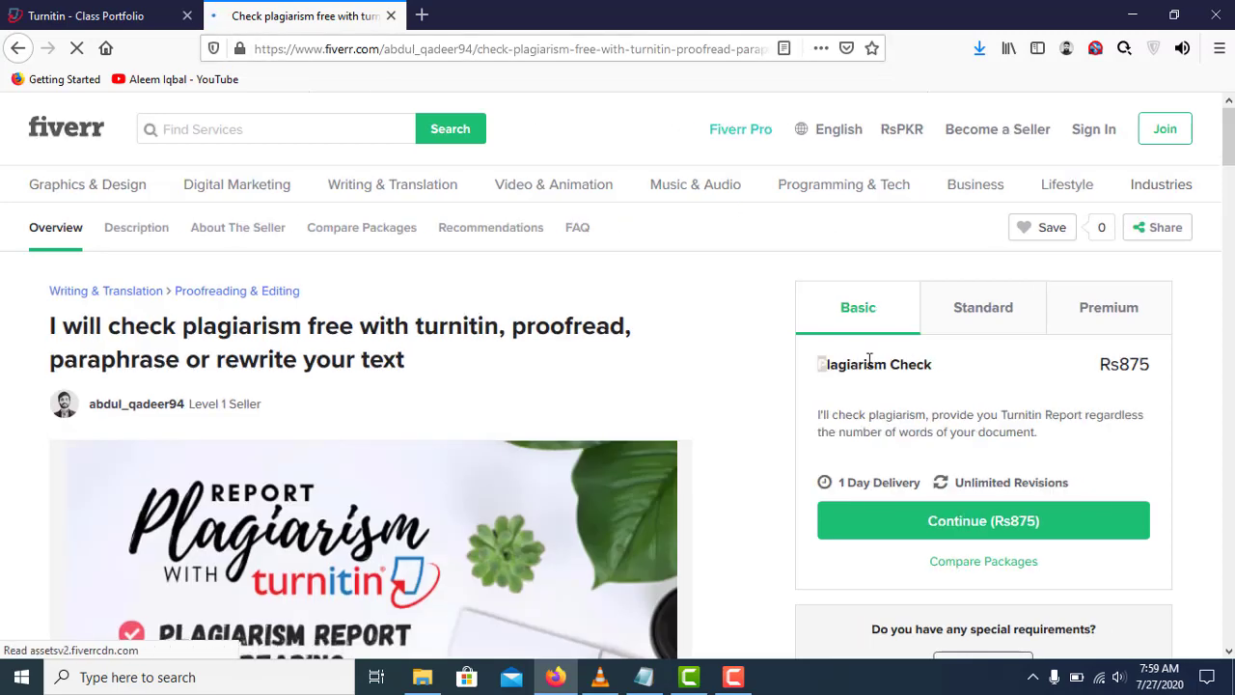
left_click_drag(819, 365, 943, 370)
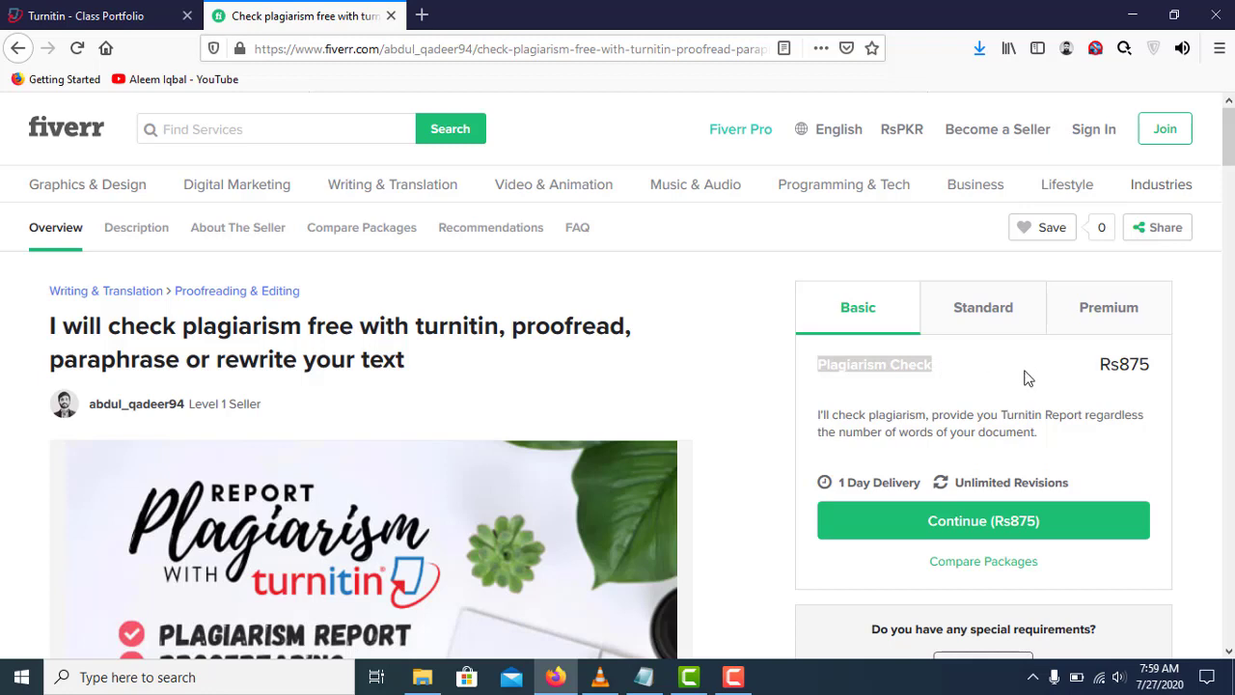
Continue with the Rs875 Basic package and place the order totalling Rs1,224.23.
left_click(955, 526)
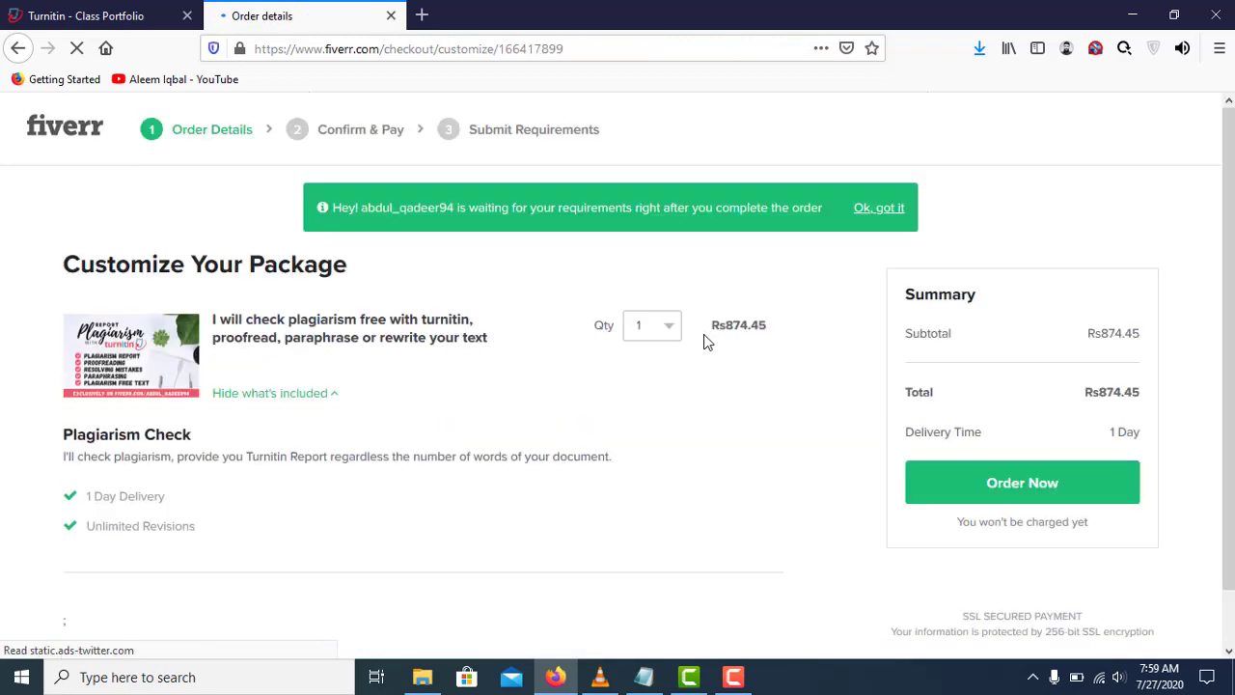
left_click(996, 538)
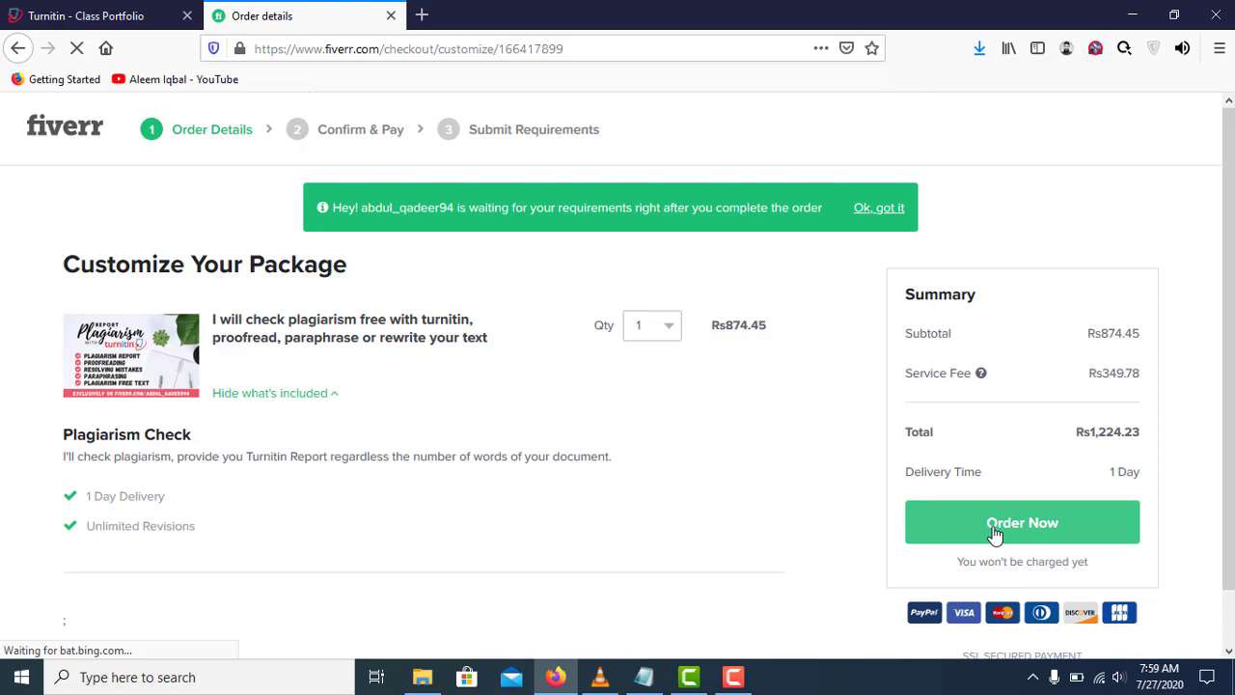